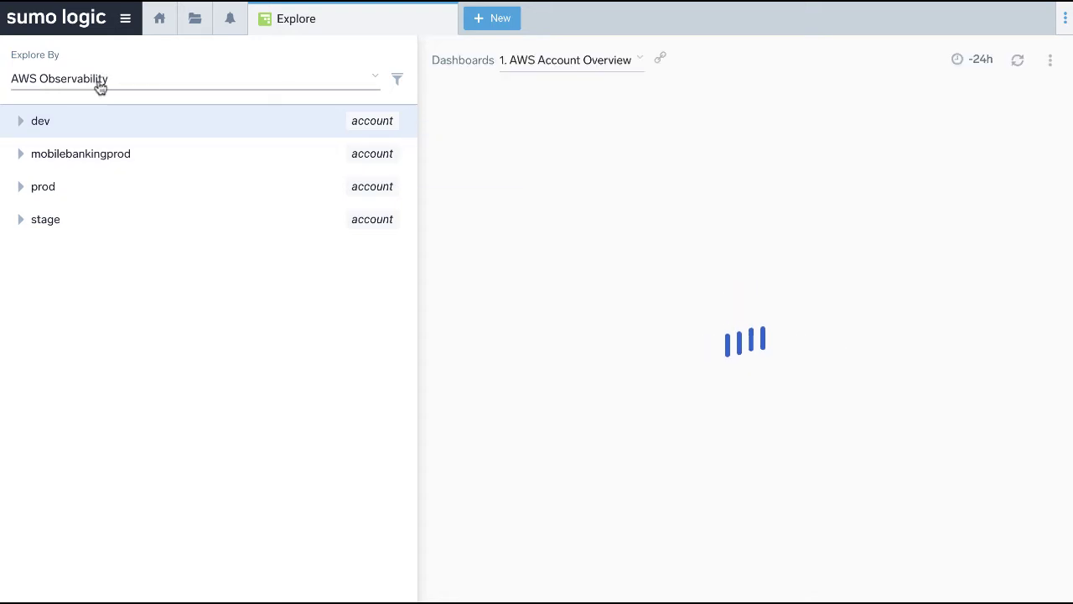
Step: Explore by AWS Observability, drill down through prod and us-east-1 to the aws/applicationelb overview dashboard, and widen the dashboard area
left_click(100, 87)
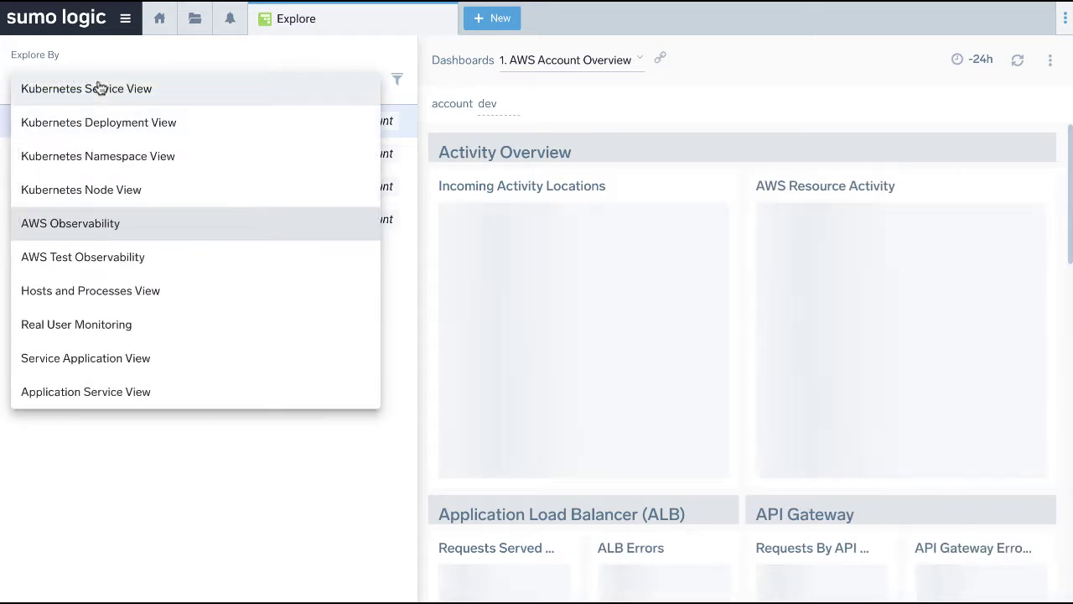
left_click(96, 227)
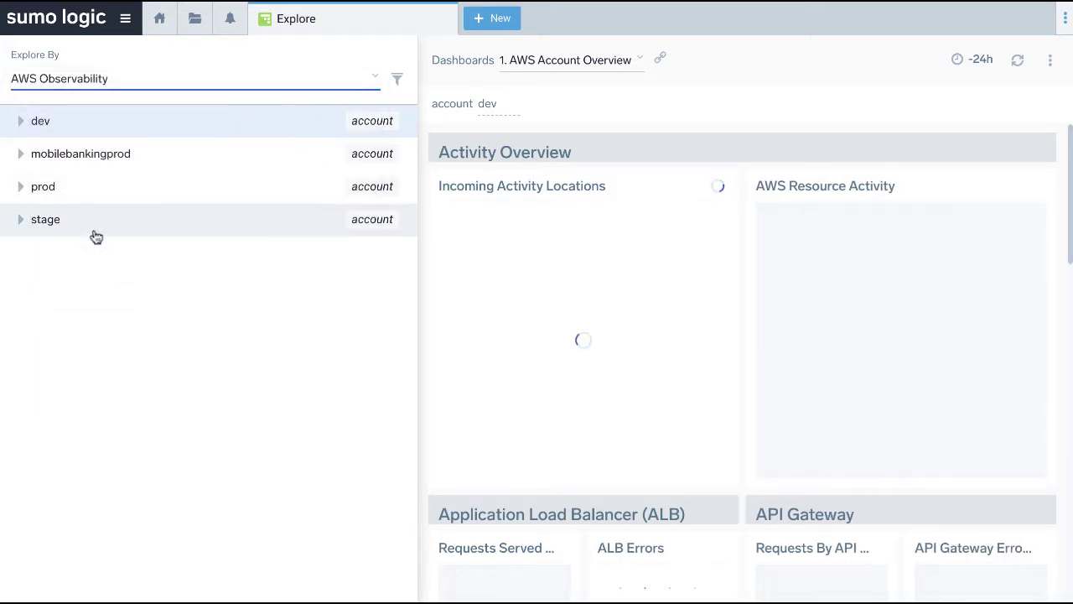
left_click(24, 189)
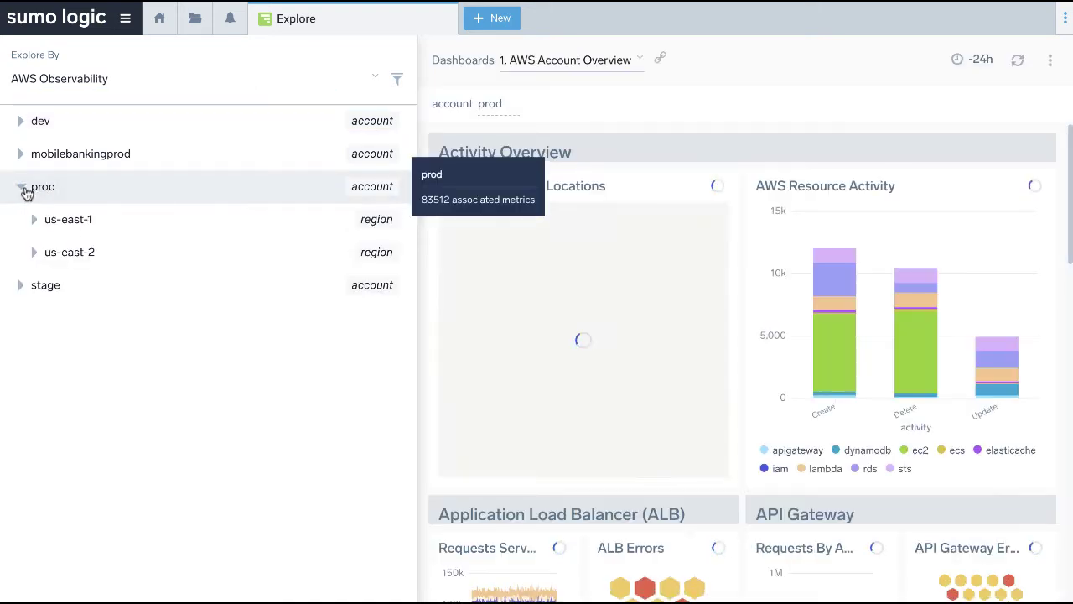
left_click(37, 222)
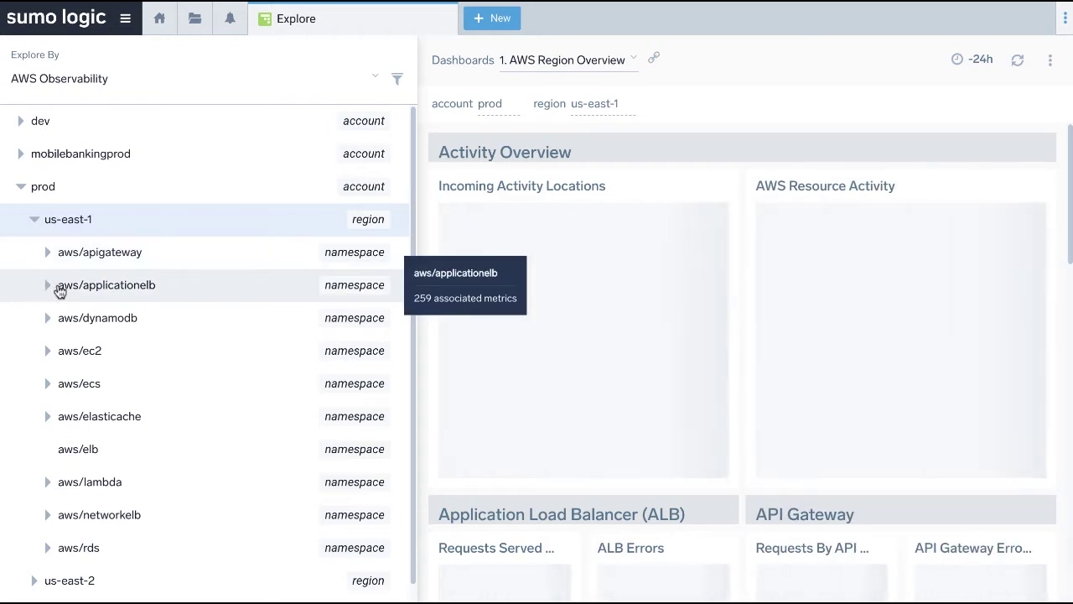
left_click(58, 288)
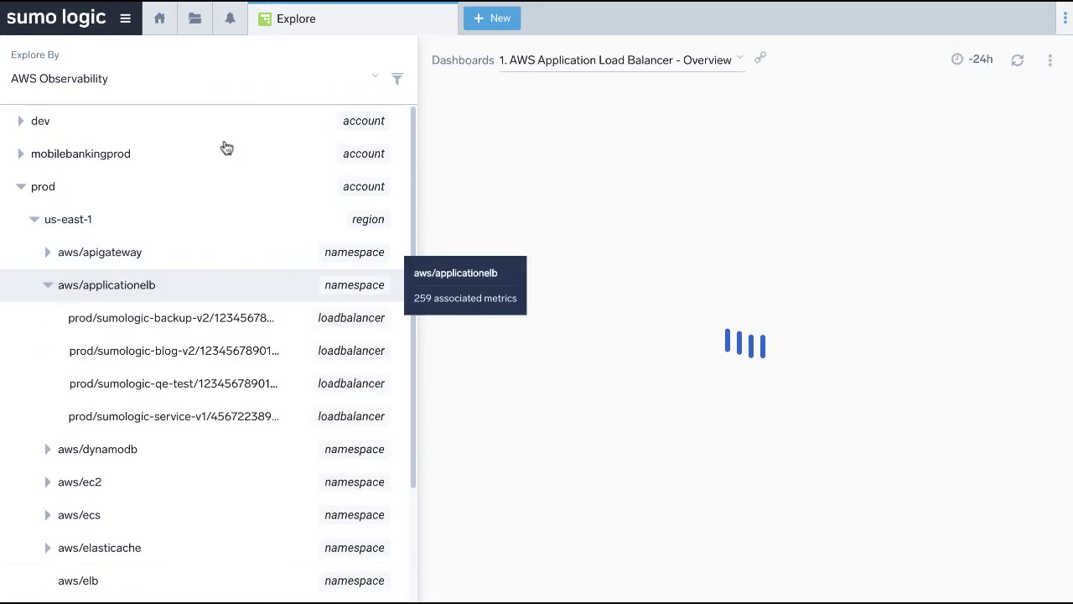
left_click_drag(407, 59, 308, 70)
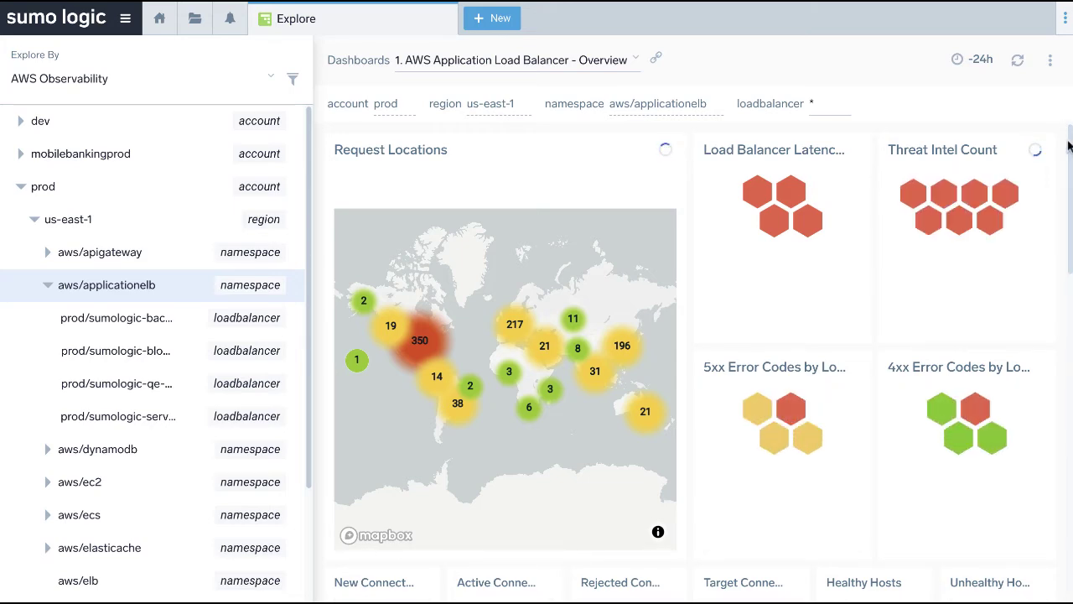
Step: Open the details of the prod/sumologic-service-v1 spike near 18:00 in the 5XX by Load Balancer chart
scroll(1069, 146, "down", 3)
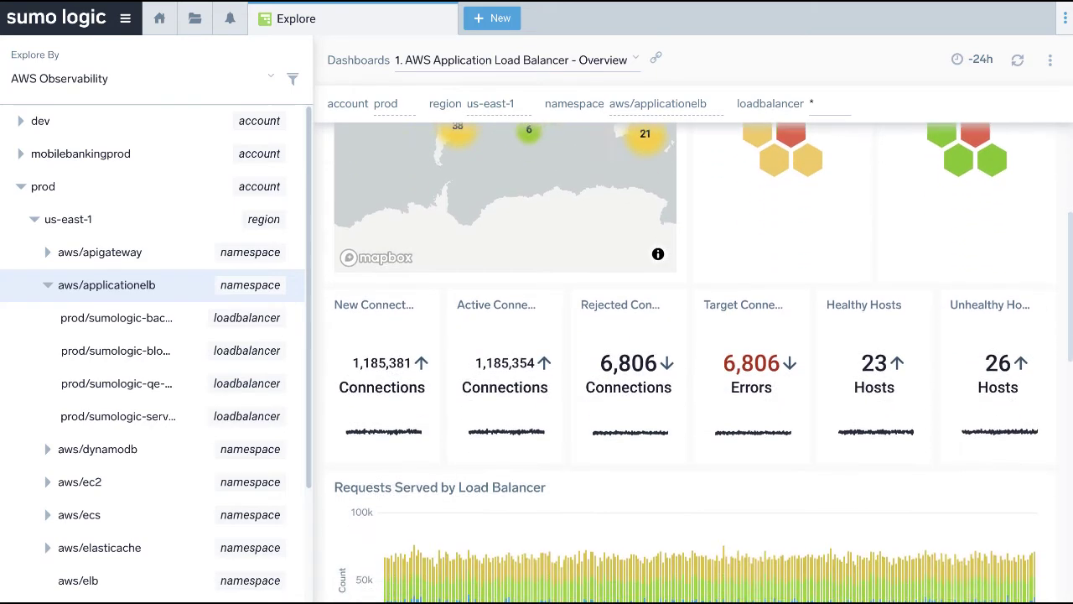
scroll(683, 352, "down", 3)
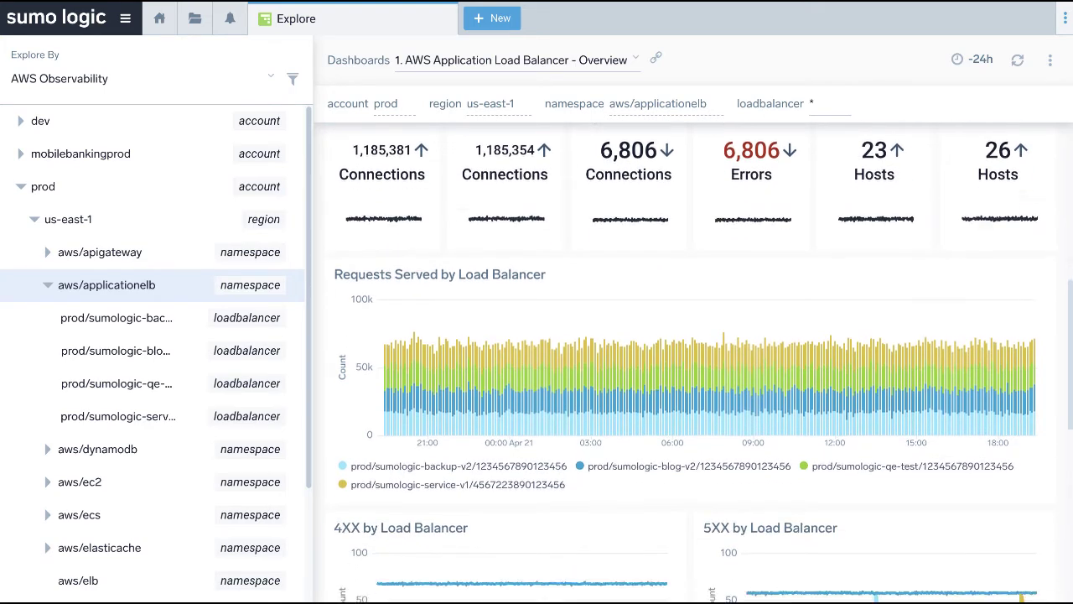
scroll(684, 352, "down", 4)
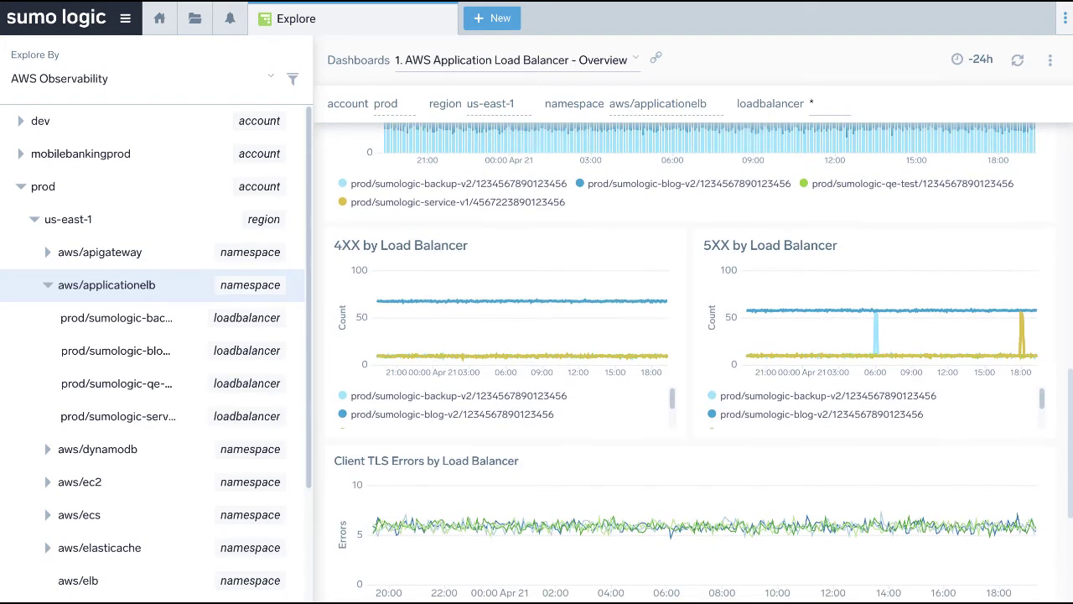
scroll(687, 361, "up", 1)
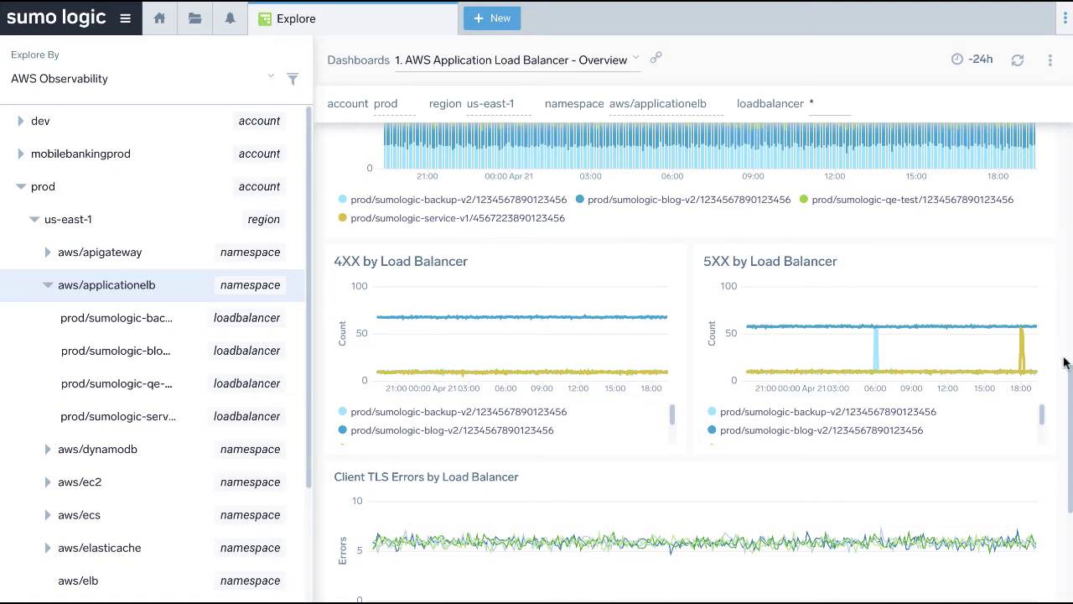
mouse_move(1022, 338)
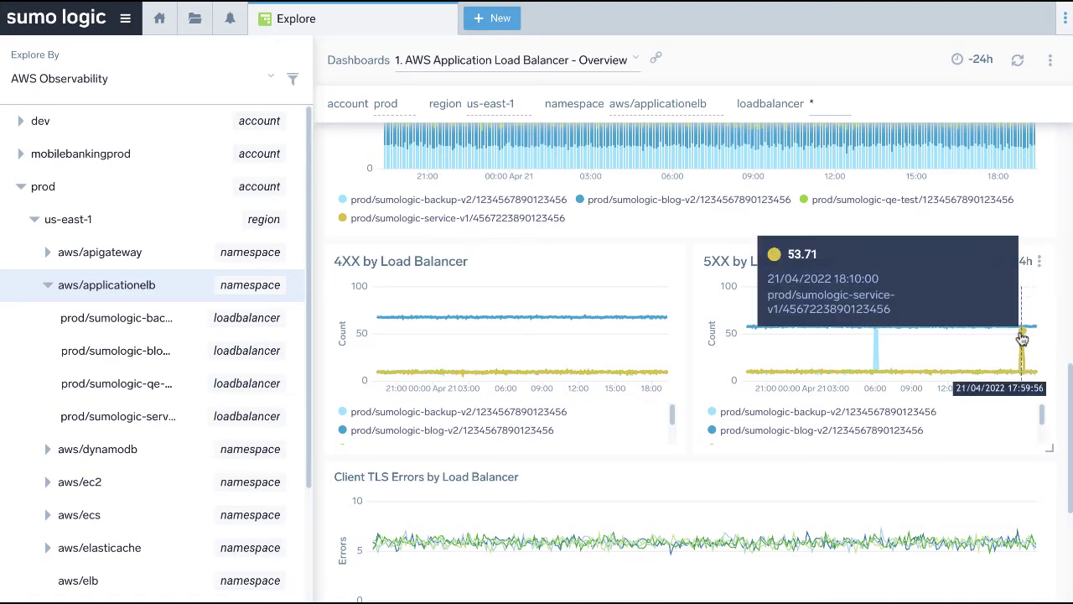
left_click(1022, 338)
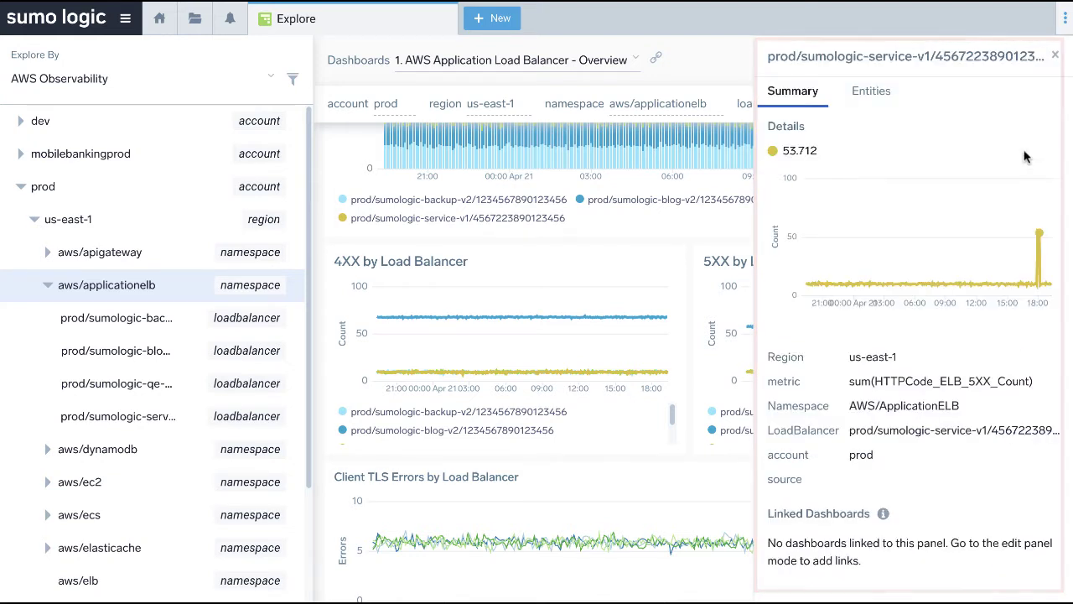
Step: Show the data point's related entities and open the Application Load Balancer entity in Root Cause Explorer
left_click(880, 94)
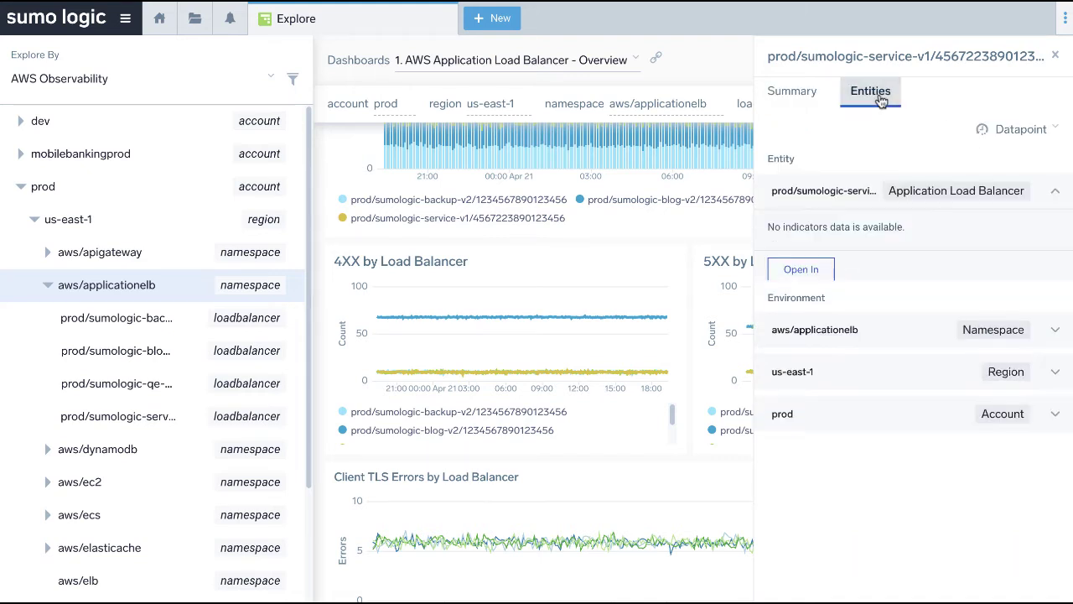
left_click(822, 272)
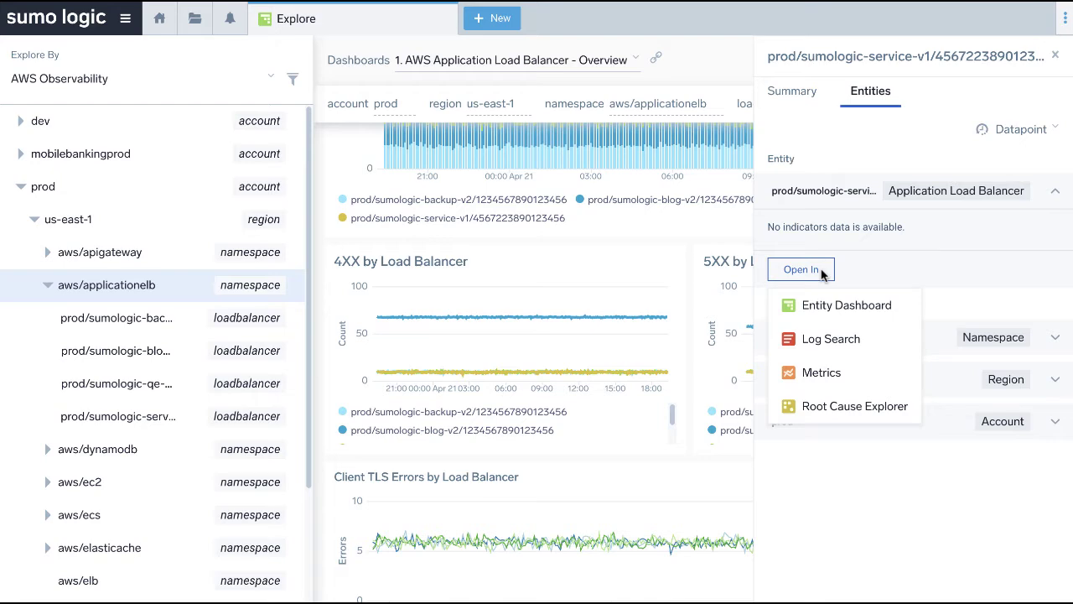
left_click(898, 416)
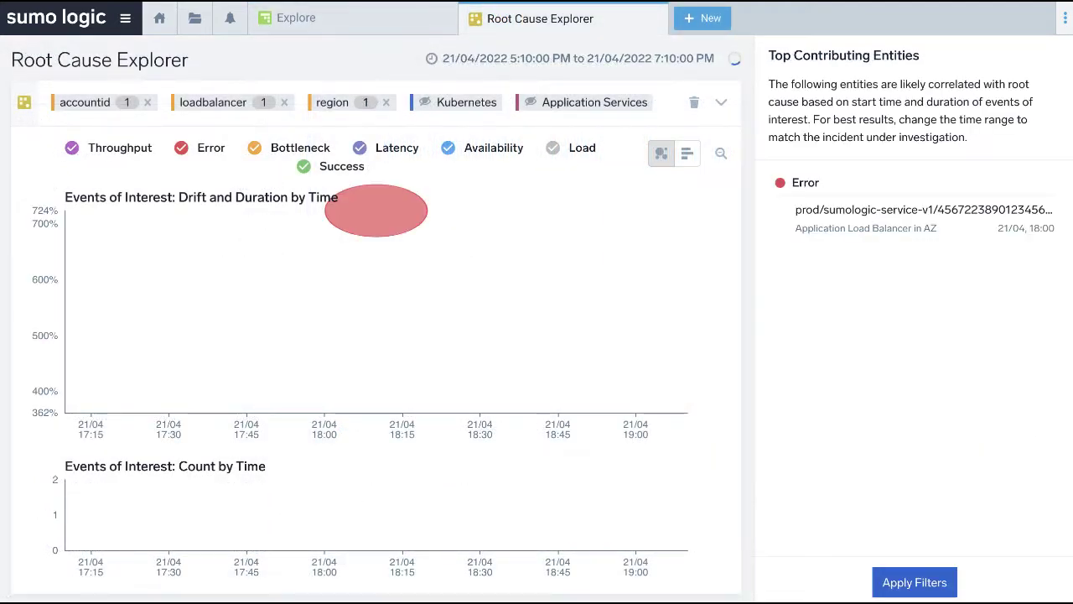
Step: Remove the loadbalancer filter from the AWS & Host filters and check the available Region, Entity Type and Entity options
left_click(720, 103)
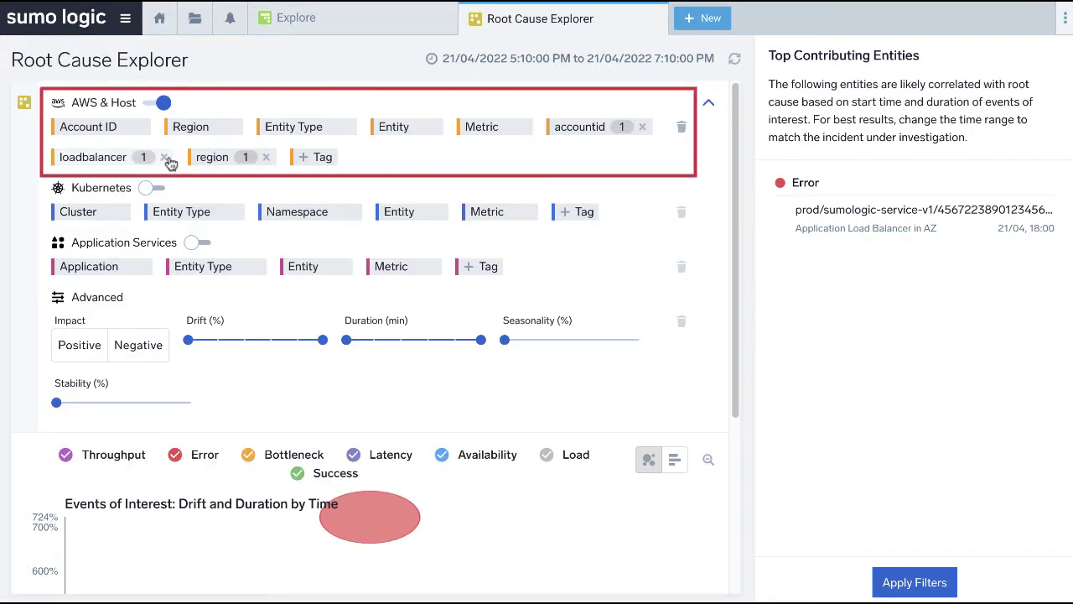
left_click(164, 161)
left_click(225, 136)
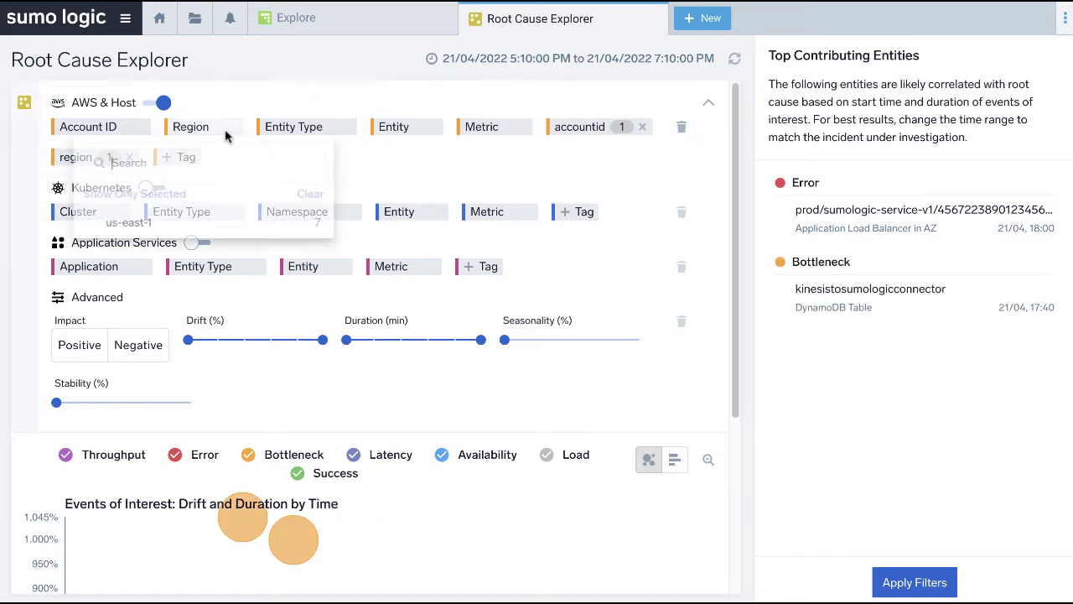
left_click(338, 127)
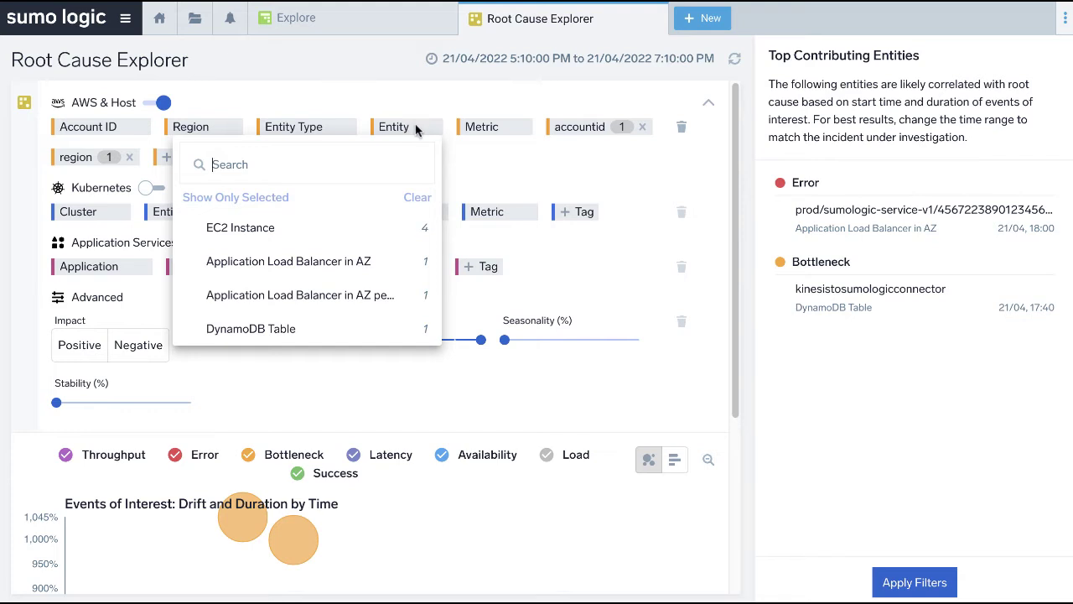
left_click(415, 126)
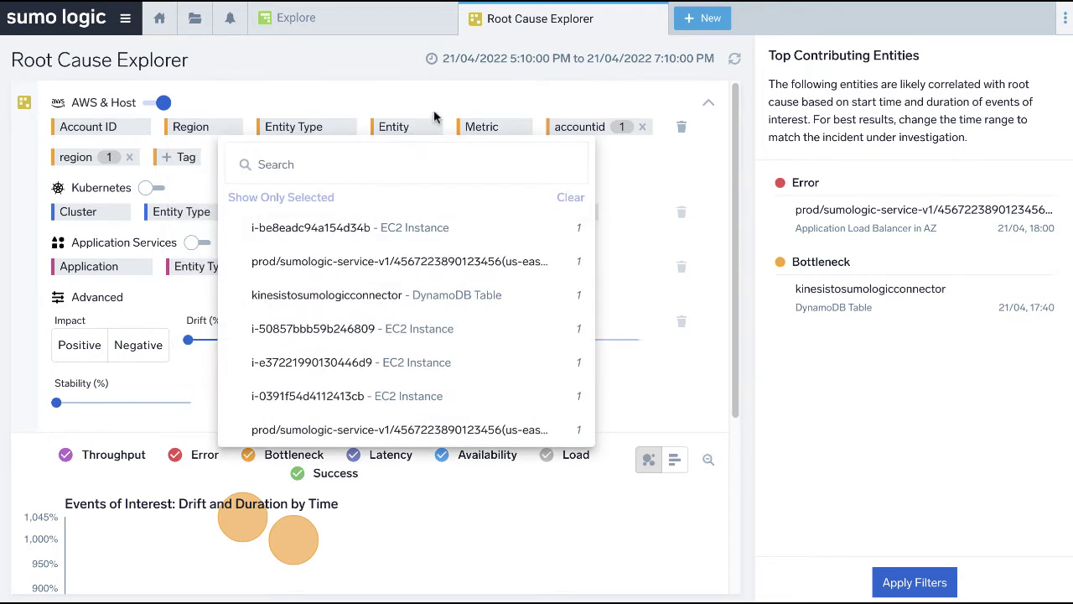
left_click(709, 103)
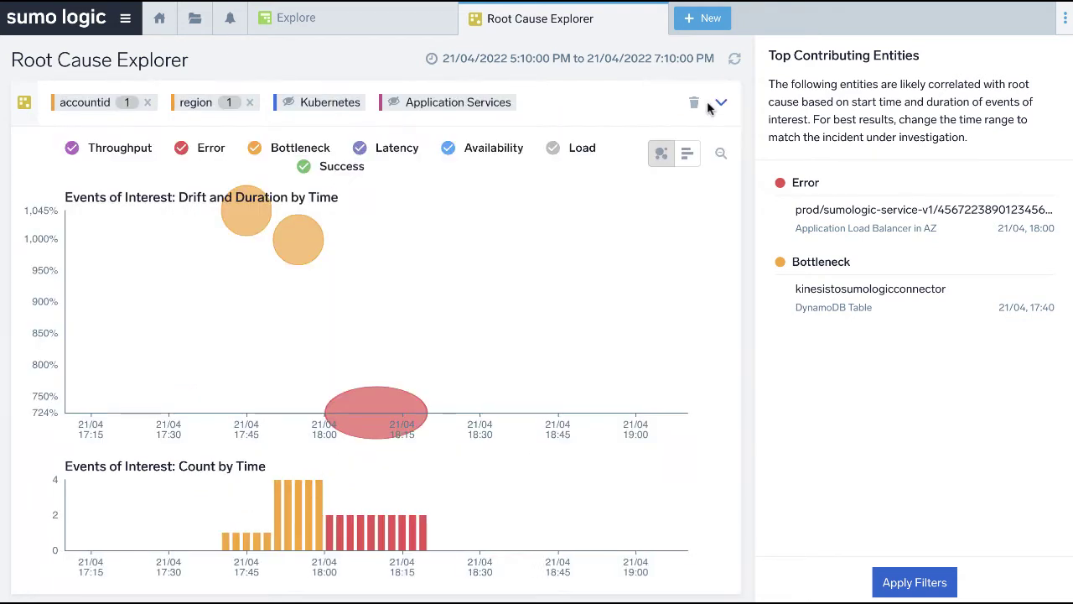
Step: Zoom out the events of interest chart and inspect the load balancer error, EC2 bottleneck and DynamoDB bottleneck events
left_click(721, 155)
mouse_move(494, 408)
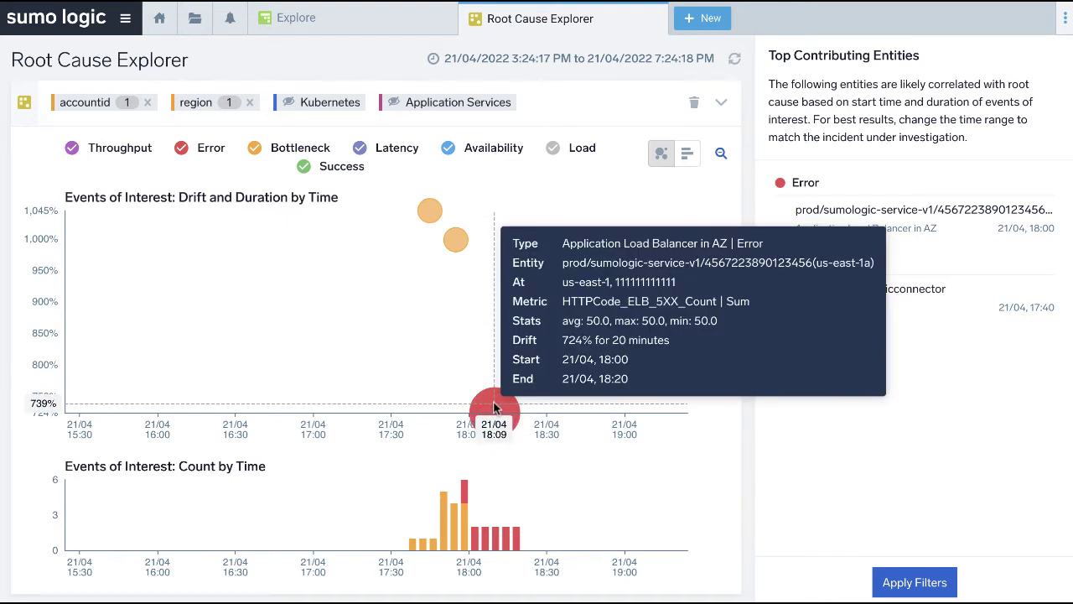
mouse_move(457, 245)
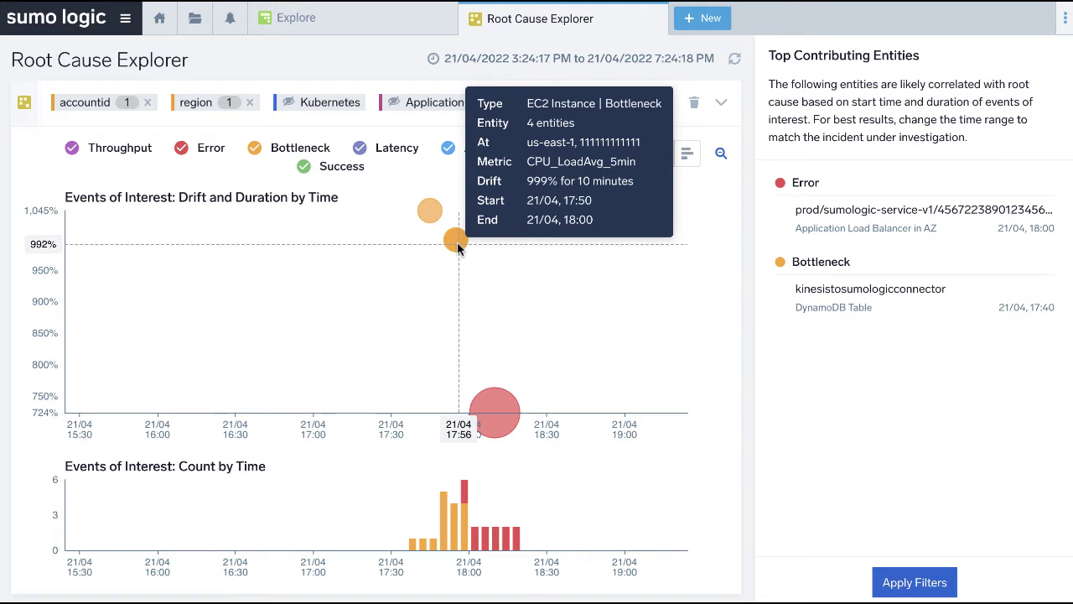
mouse_move(430, 213)
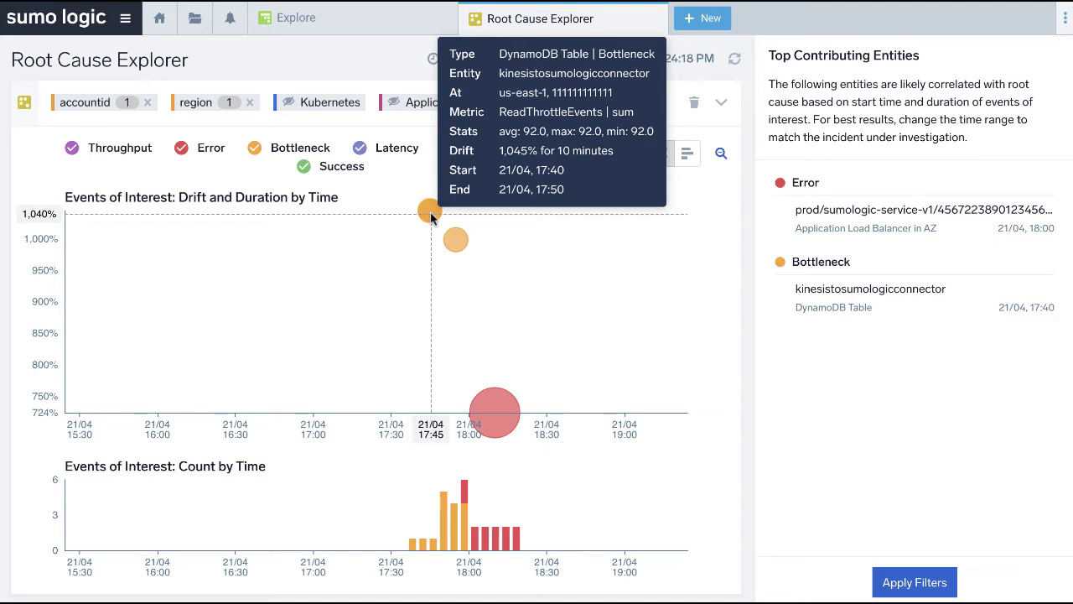
Step: From the DynamoDB bottleneck event, open the kinesistosumologicconnector table's Entity Dashboard and widen the dashboard area
left_click(430, 211)
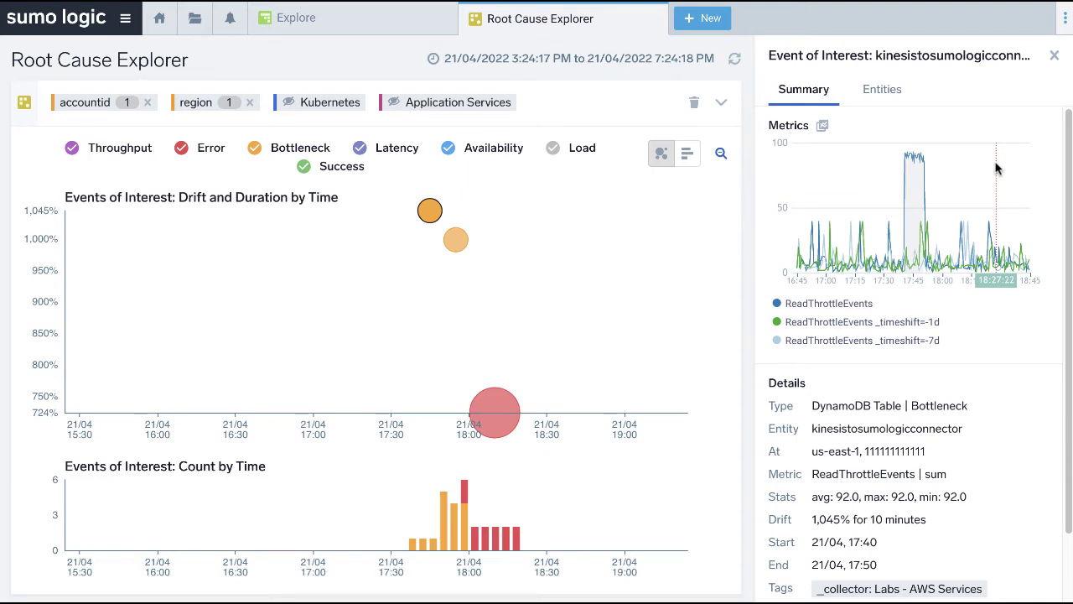
left_click(883, 90)
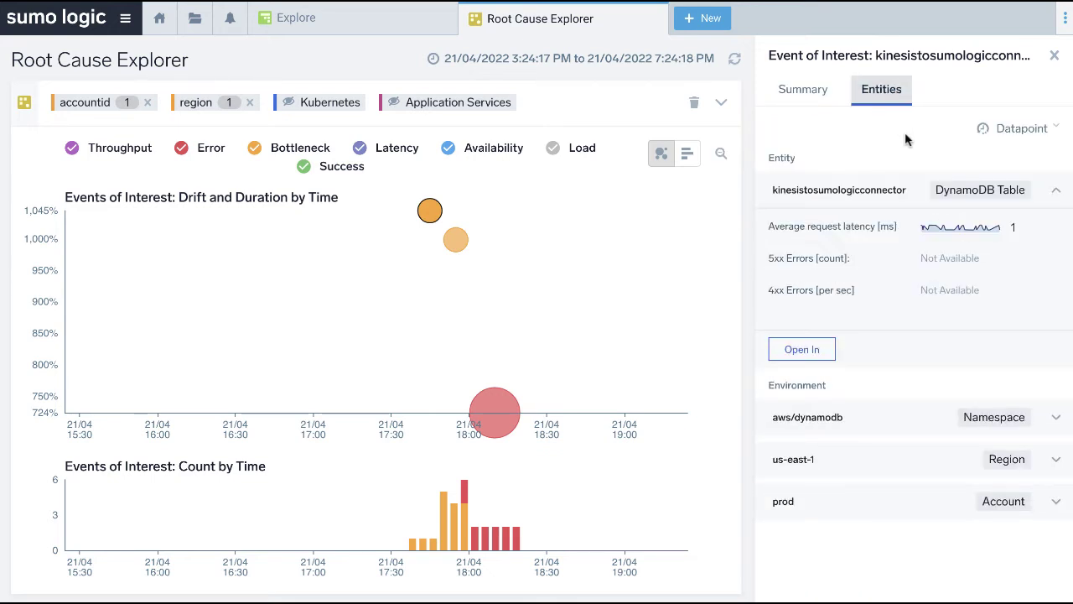
left_click(810, 352)
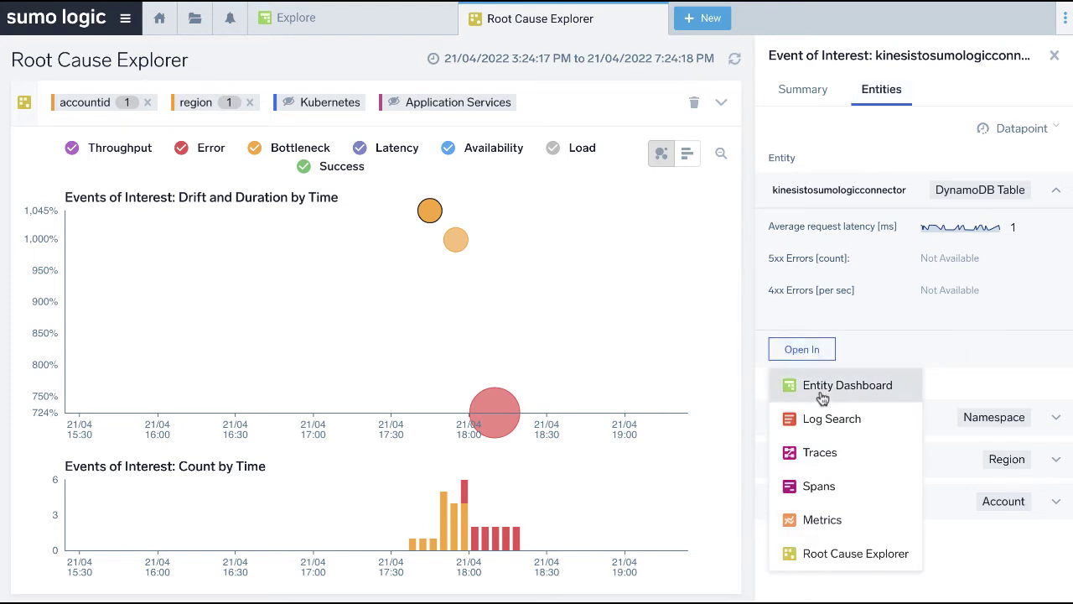
left_click(820, 390)
left_click_drag(415, 84, 278, 99)
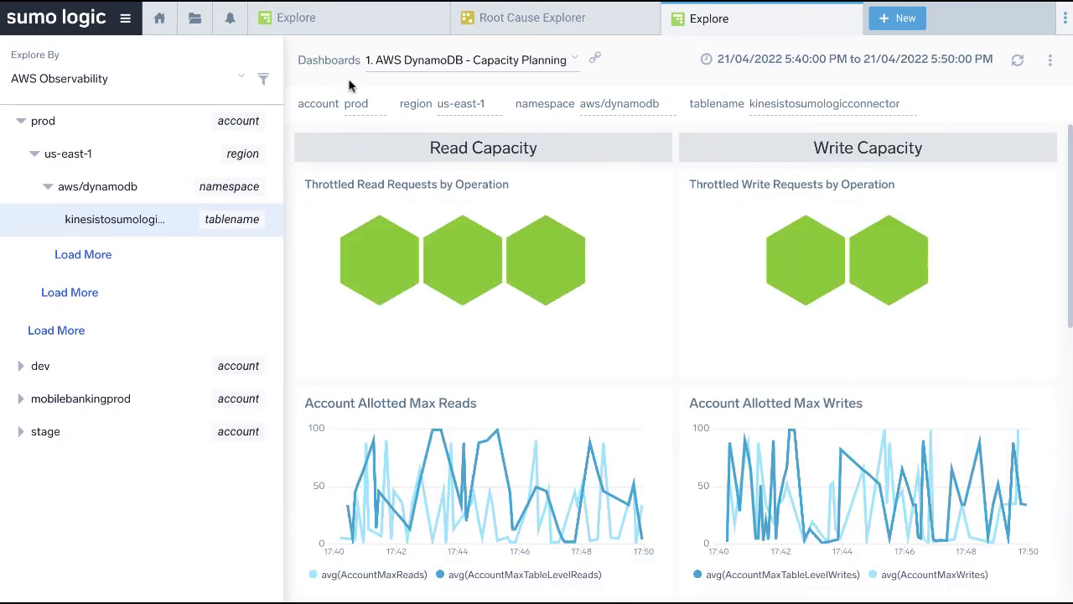
Step: Switch to the AWS DynamoDB - Events dashboard and open the All Table Events panel's query in log search
left_click(556, 63)
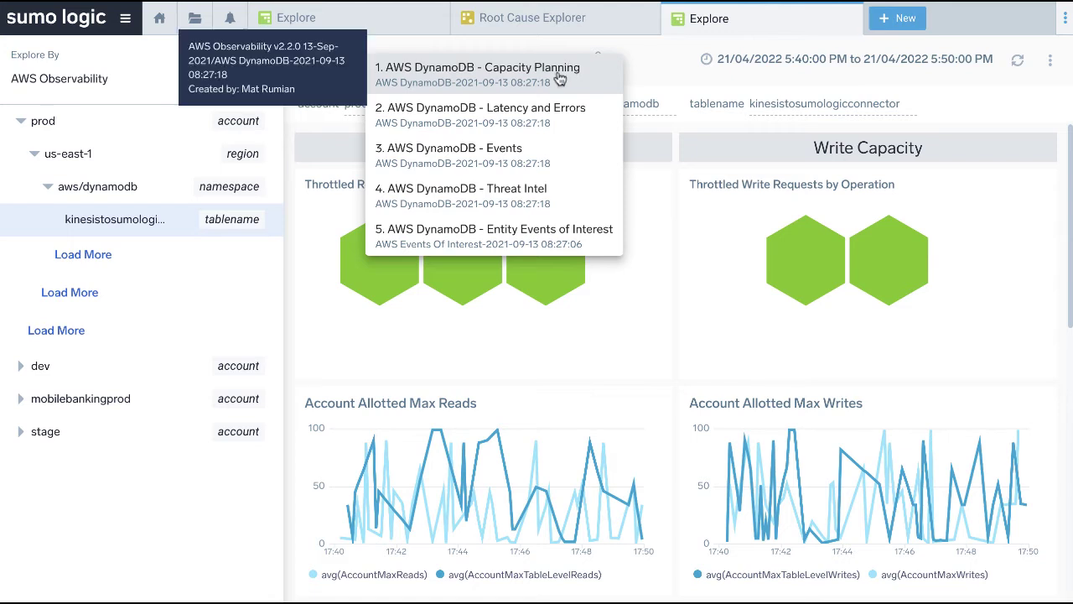
left_click(518, 161)
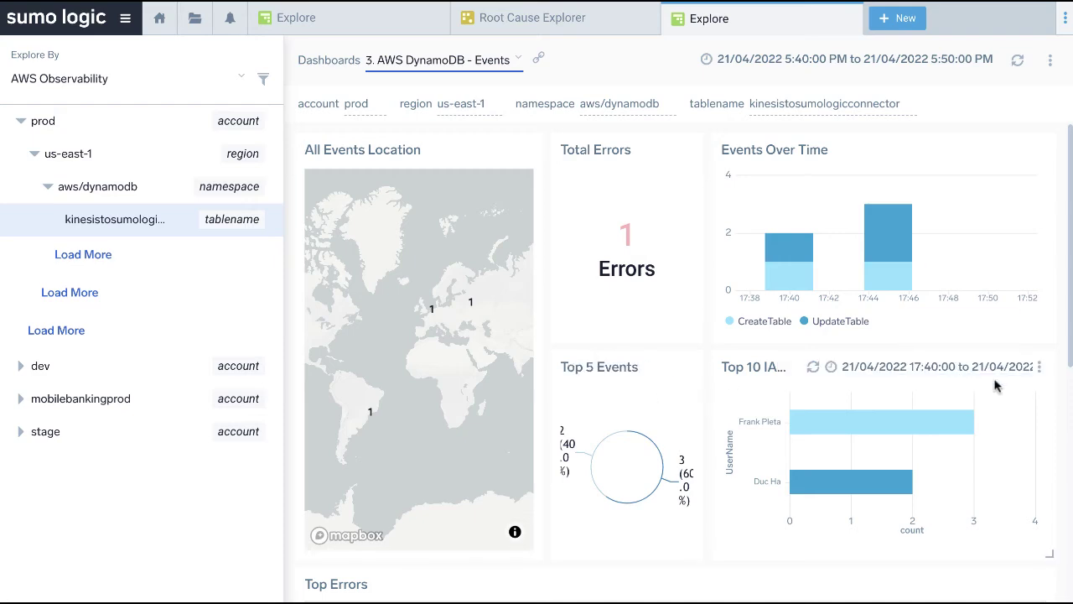
scroll(1062, 371, "down", 5)
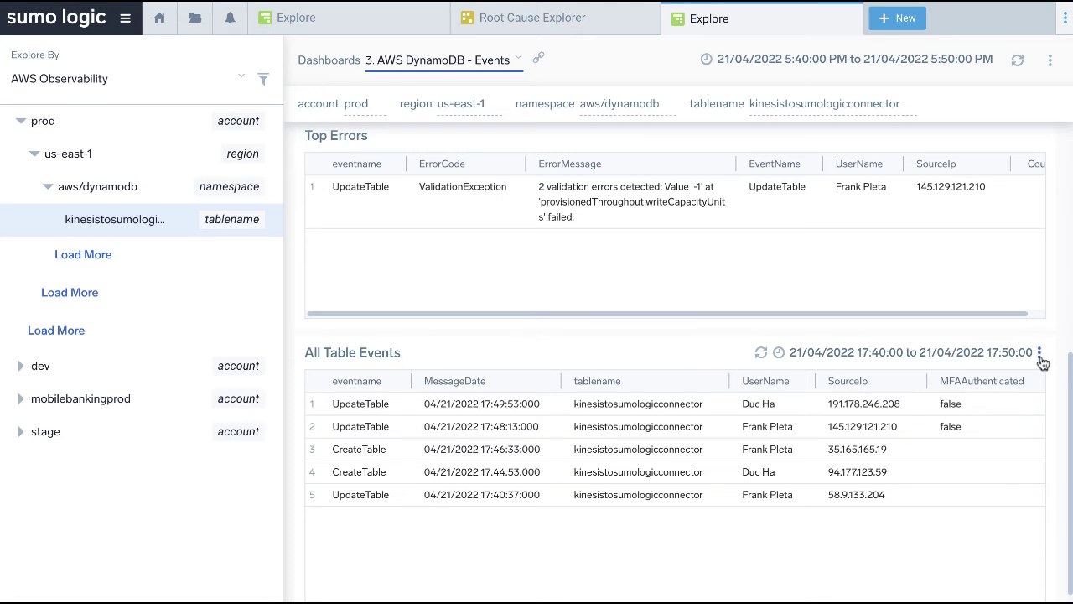
left_click(1040, 356)
left_click(965, 385)
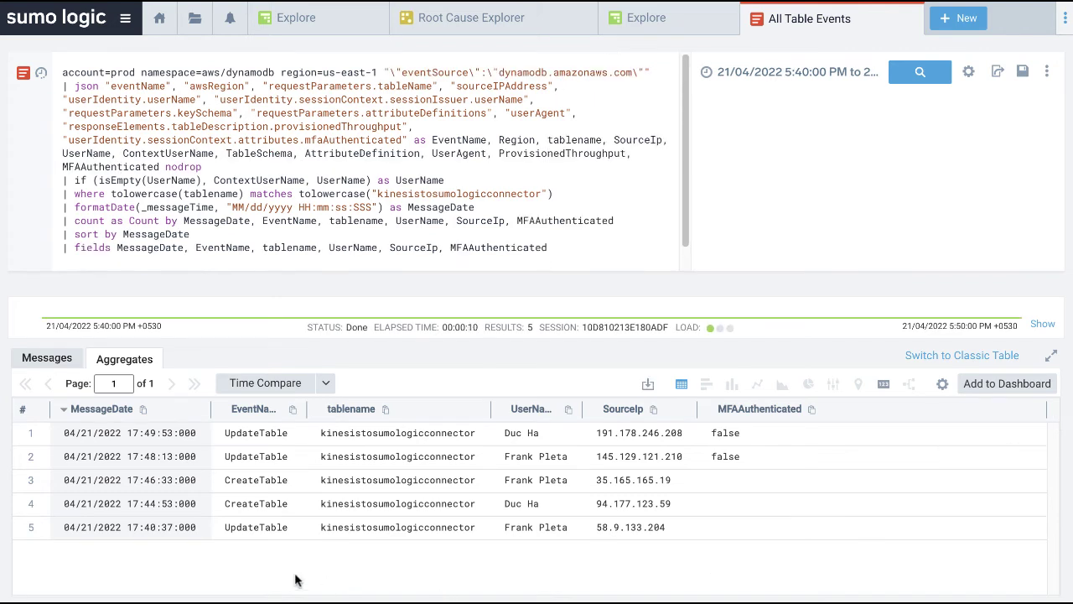
Step: Show the raw messages of the log search and hide the AttributeDefinition field from the results
left_click(57, 357)
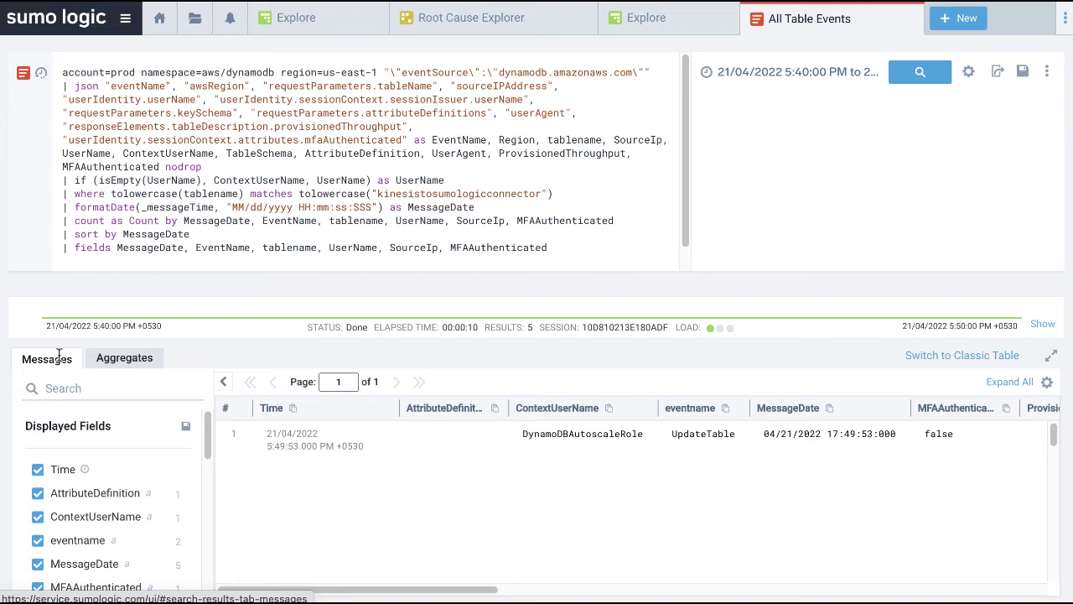
left_click(38, 493)
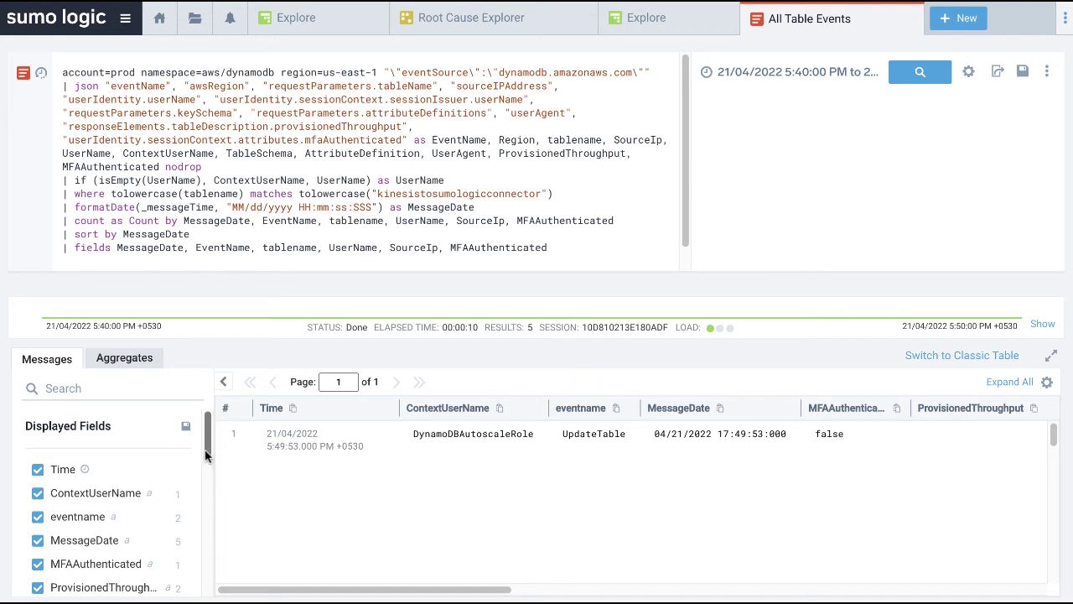
left_click_drag(209, 451, 211, 471)
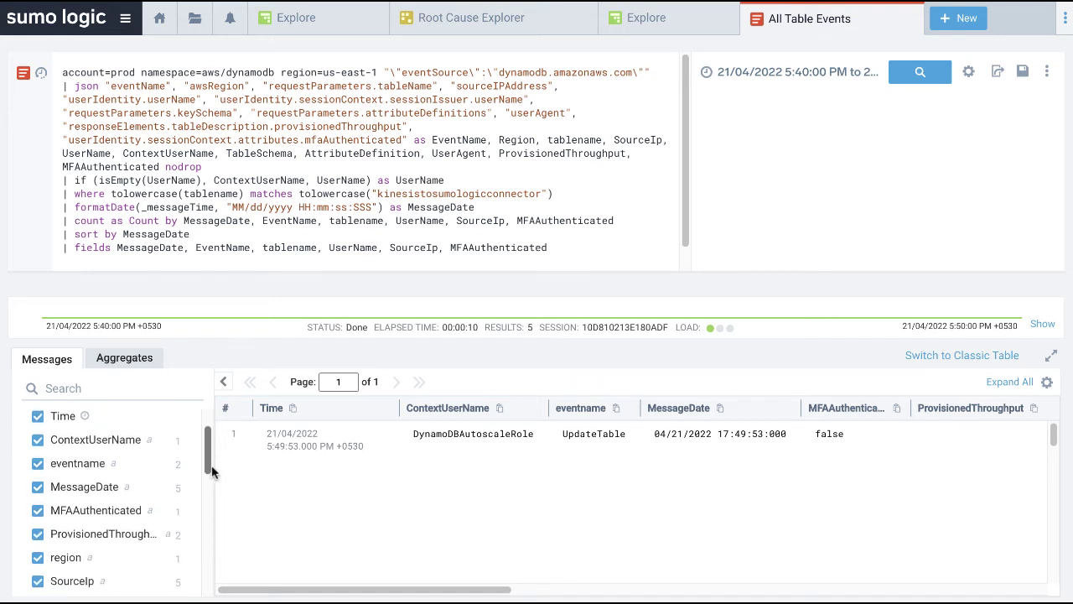
scroll(211, 464, "up", 1)
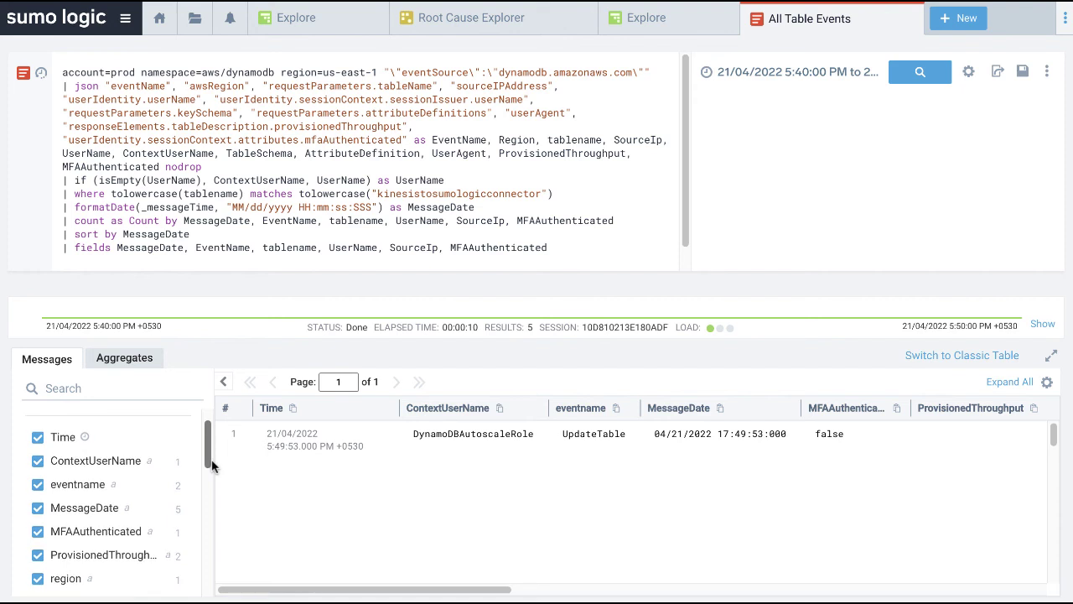
Step: Drill down into the eventname value UpdateTable and inspect the provisioned throughput and user name of the oldest kinesistosumologicconnector table update
left_click(162, 490)
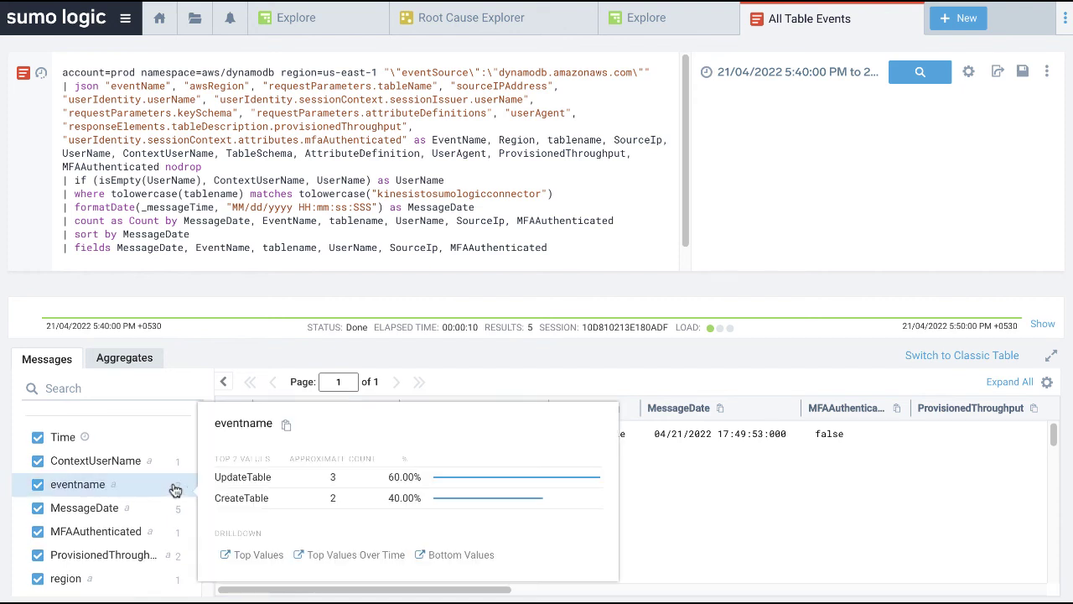
left_click(250, 477)
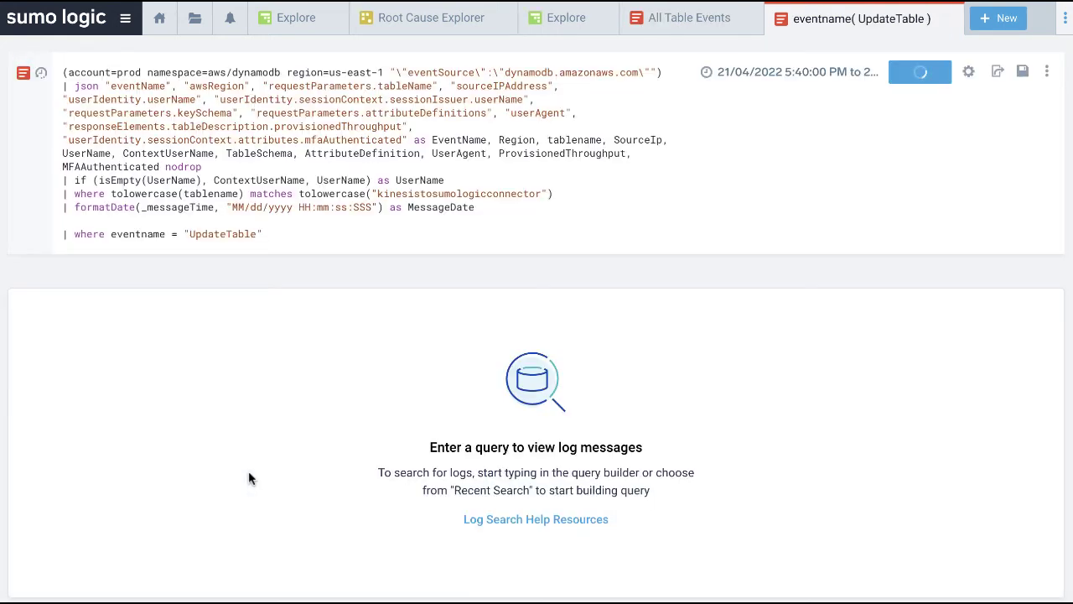
left_click_drag(469, 592, 641, 592)
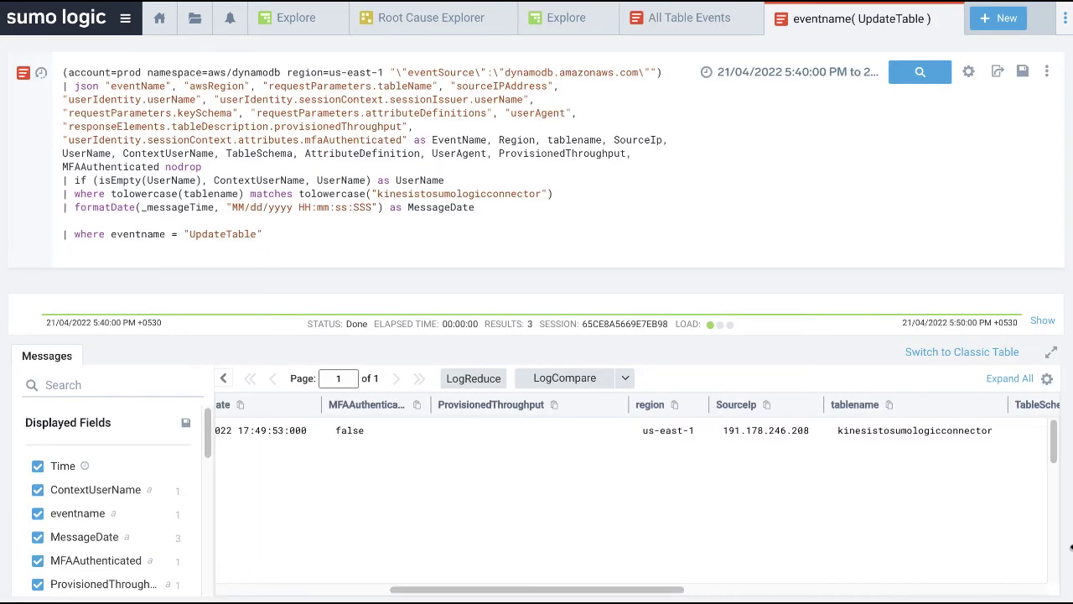
left_click_drag(1055, 457, 1069, 558)
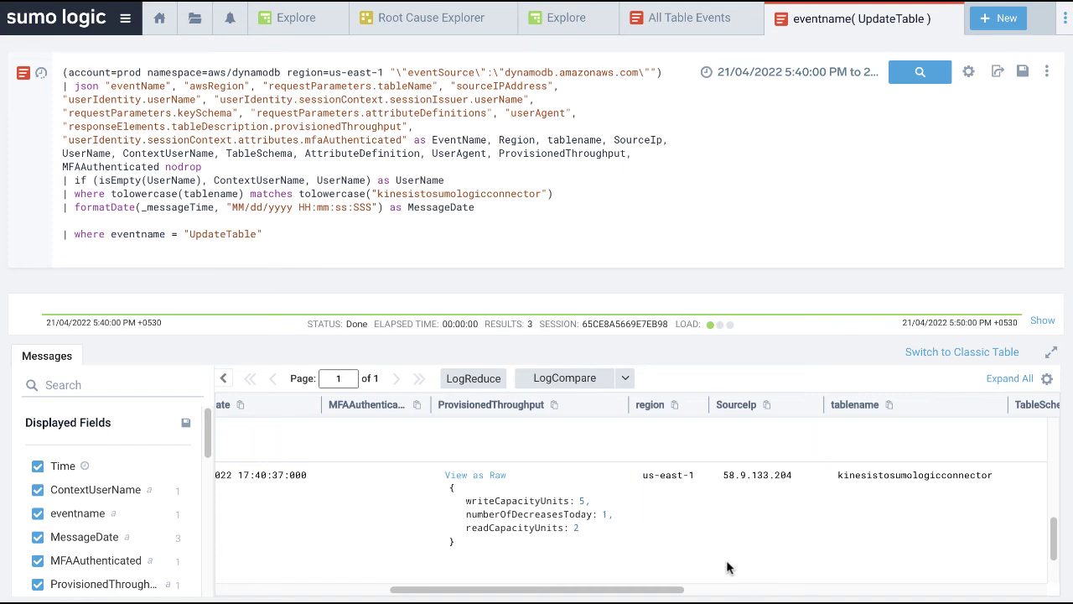
left_click_drag(616, 589, 914, 589)
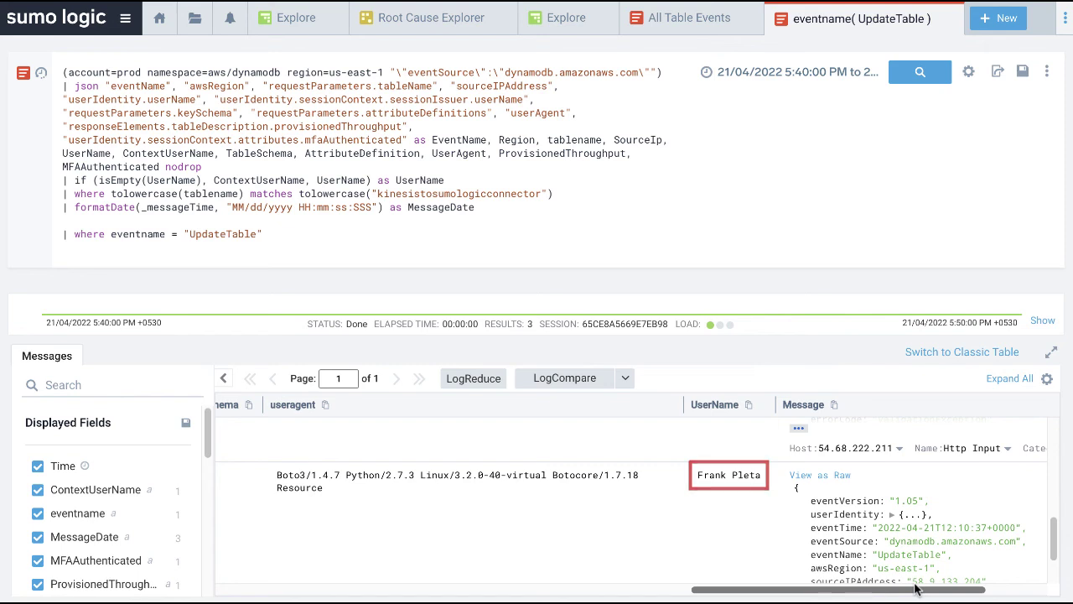
left_click_drag(915, 589, 537, 592)
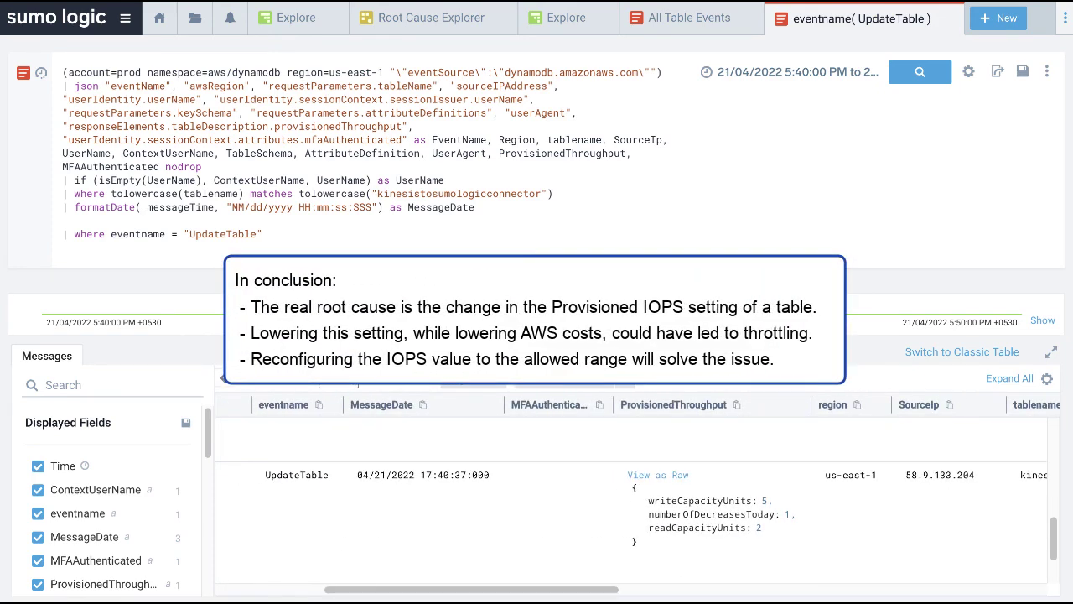